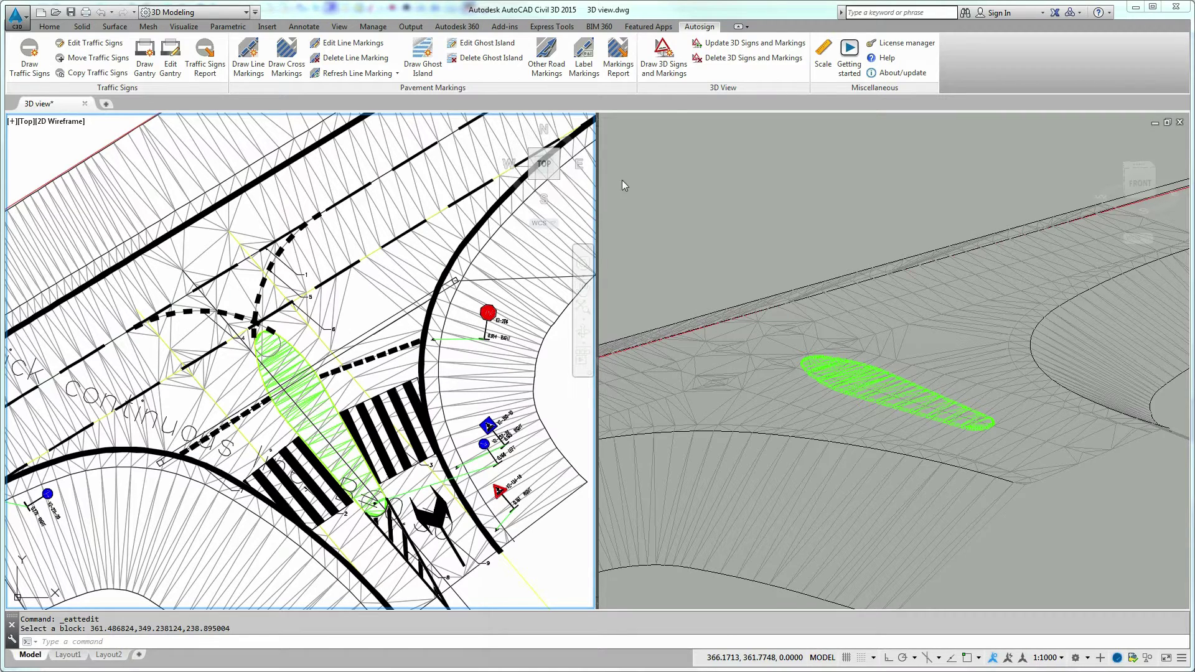
- Activate the right-hand 3D viewport of the intersection drawing
click(648, 124)
click(617, 123)
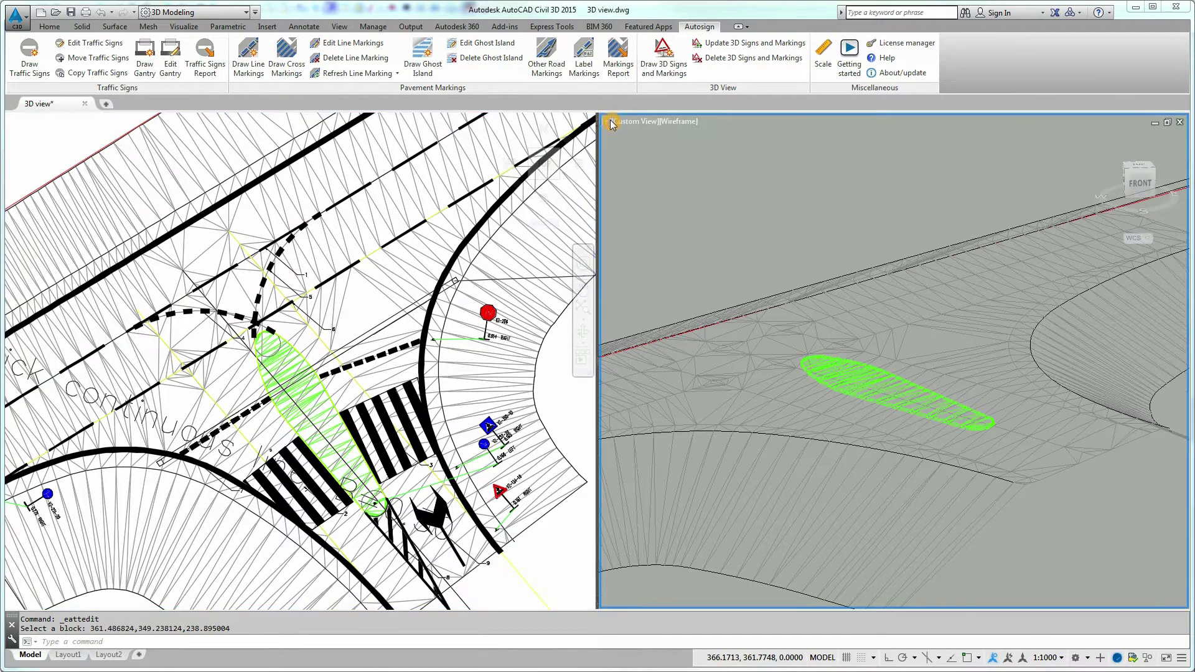
- Switch the 3D viewport's visual style from wireframe to Realistic
click(680, 124)
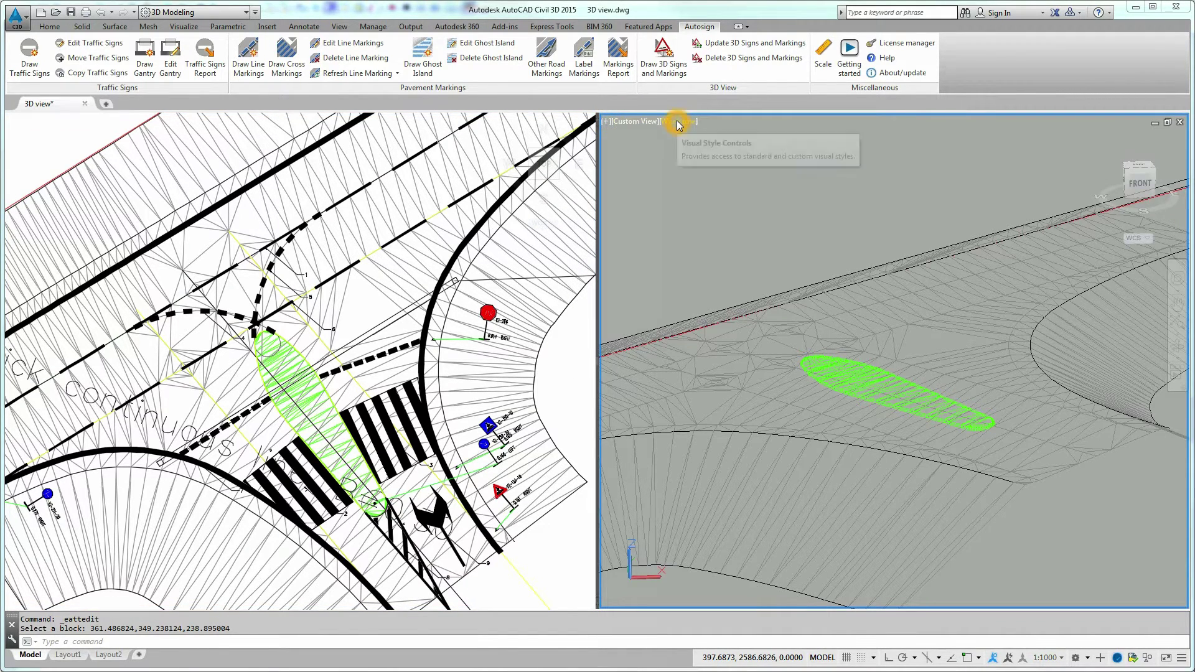
click(678, 124)
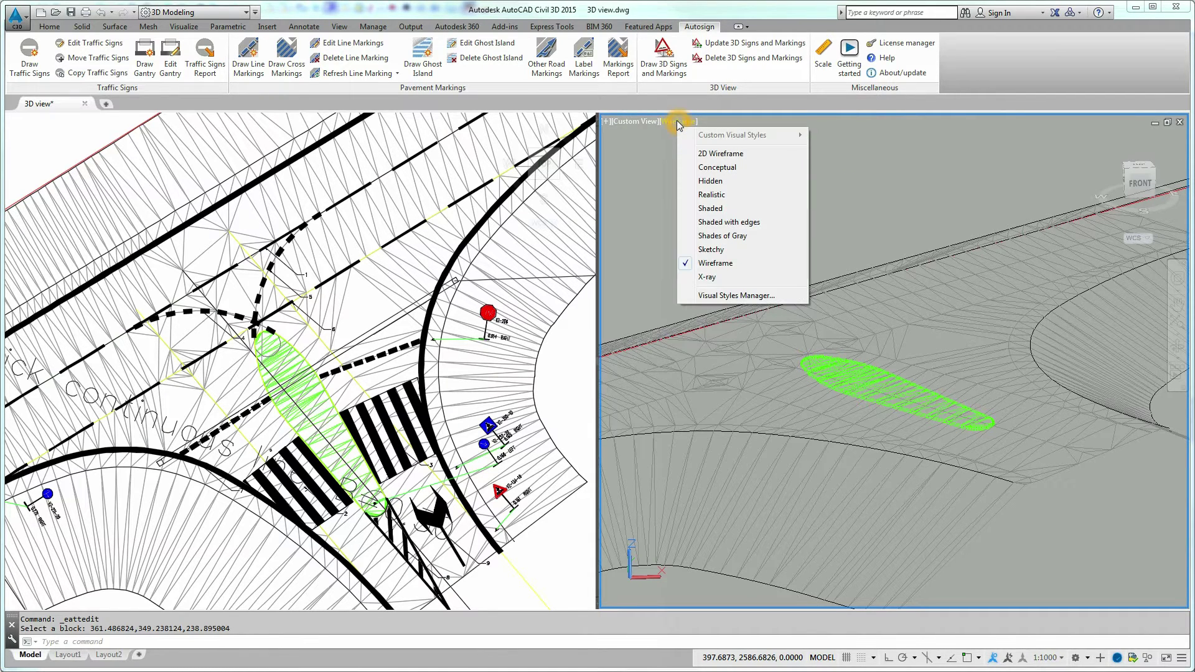
click(712, 196)
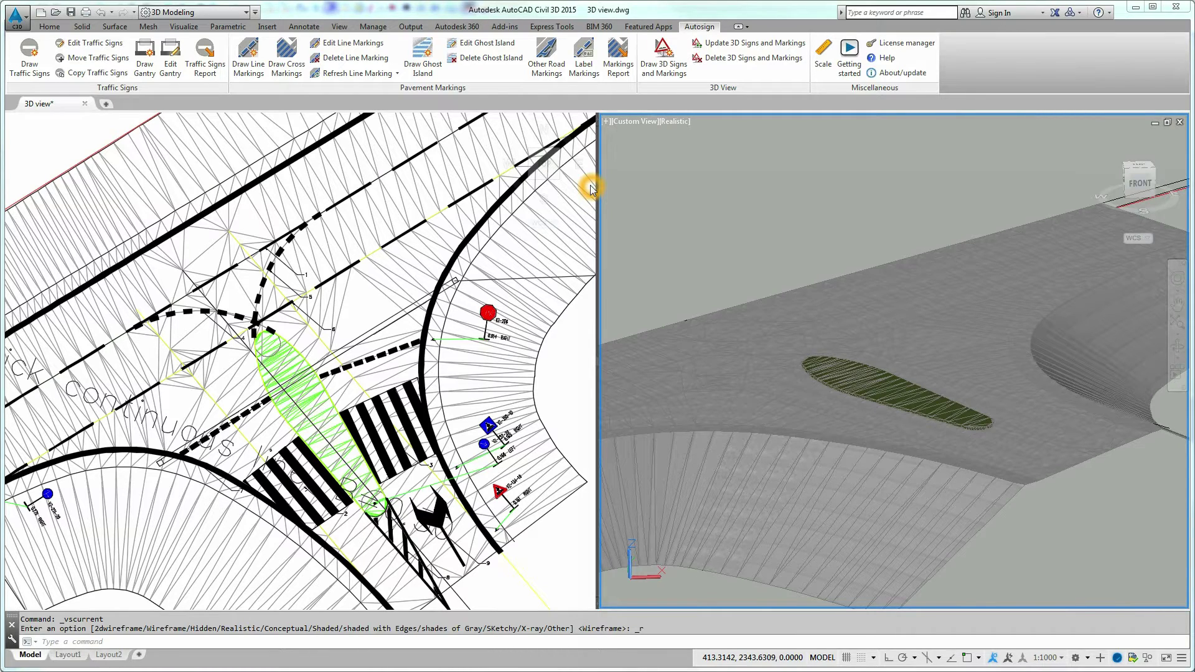
- Draw 3D signs and road markings projected onto surface kriz, with both projection options checked
click(669, 70)
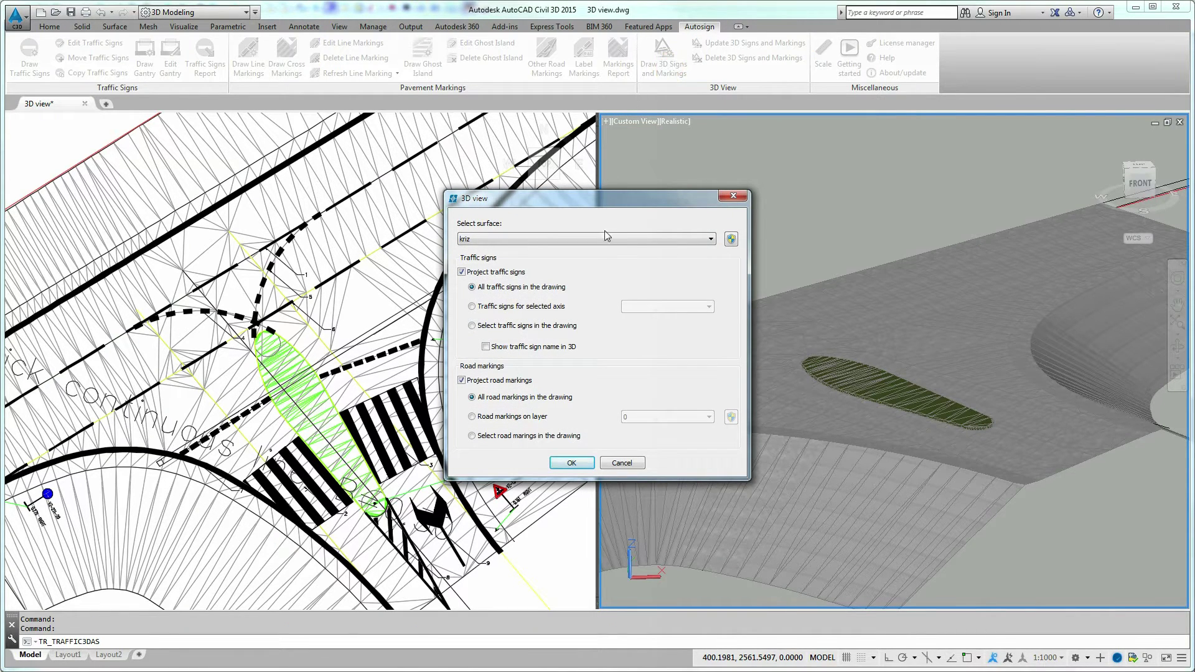
click(605, 235)
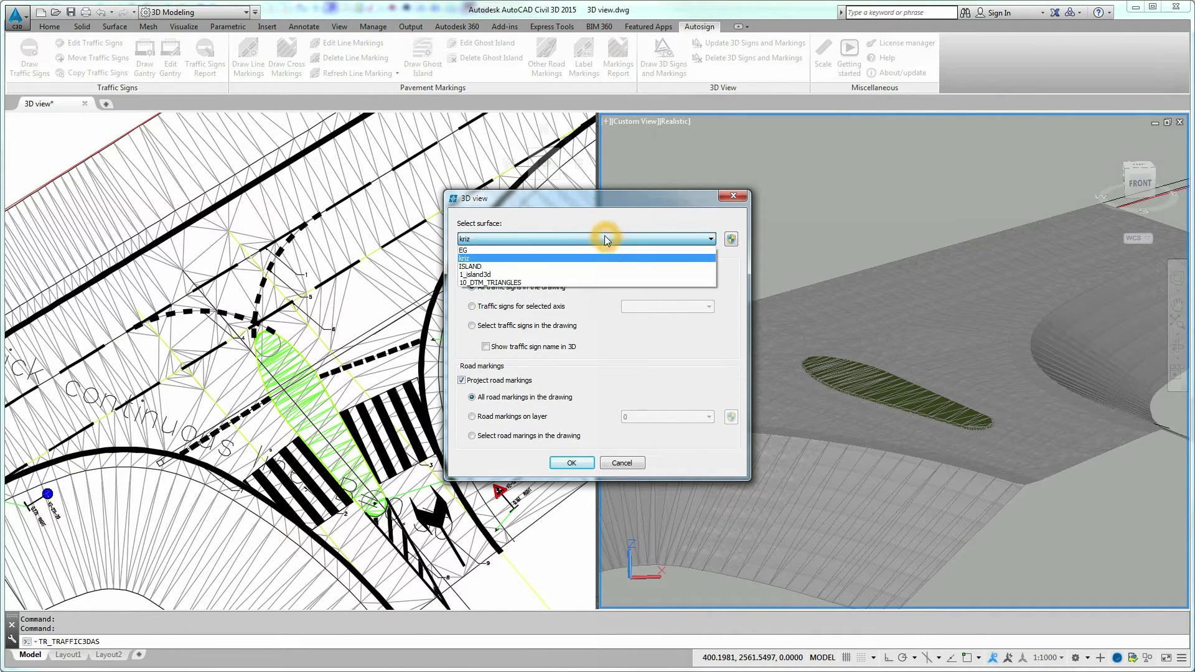
click(487, 265)
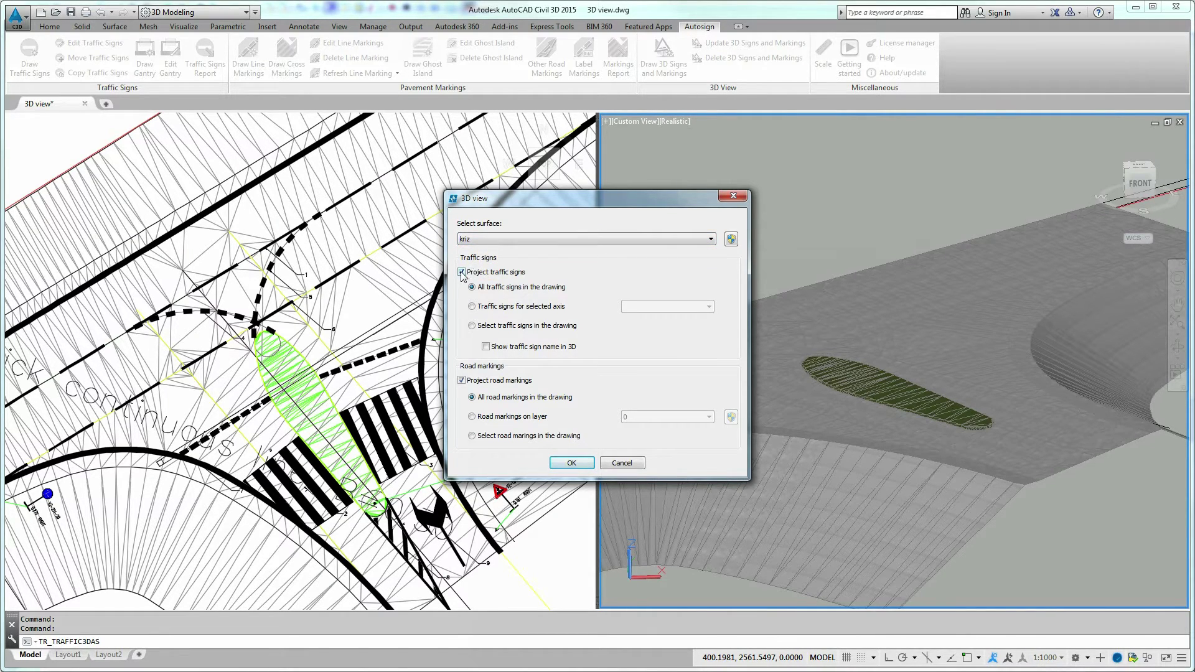
click(461, 272)
click(464, 381)
click(576, 463)
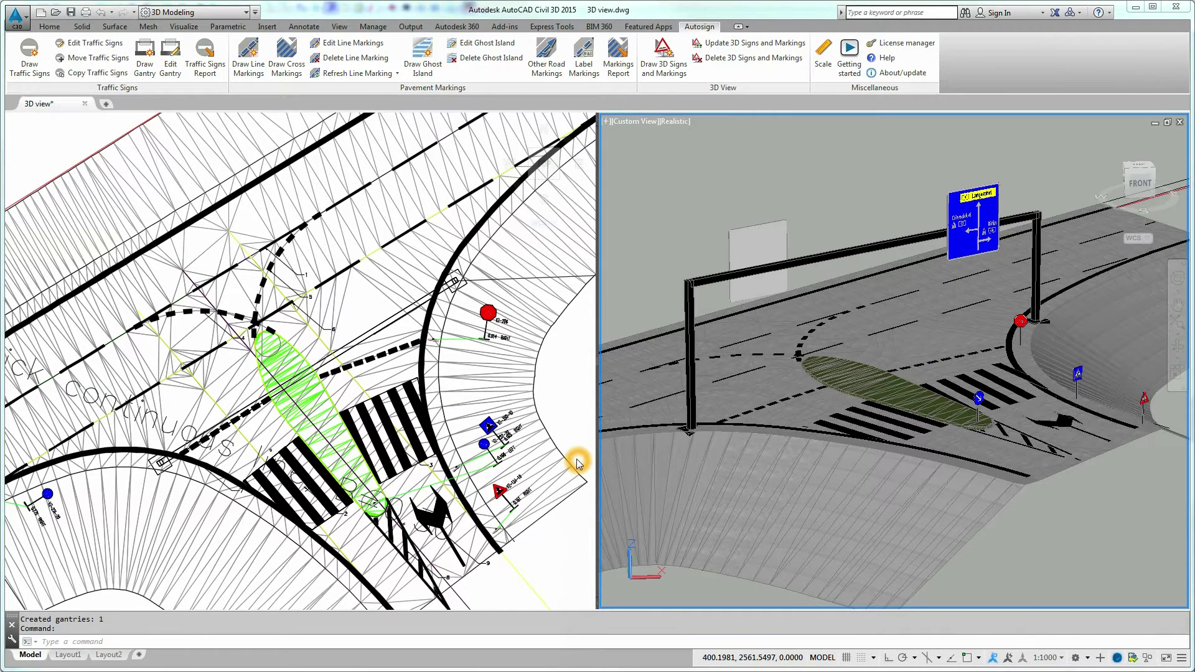
- In the Top plan viewport, select the blue crosswalk sign post and open its attributes
click(492, 456)
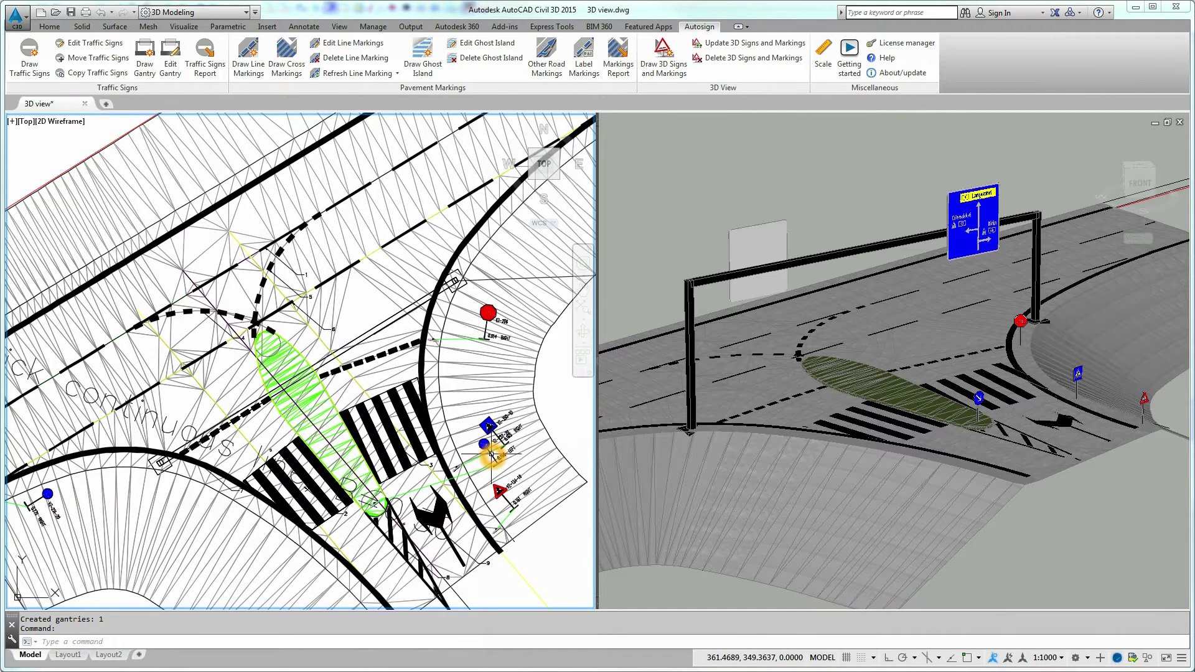
click(492, 456)
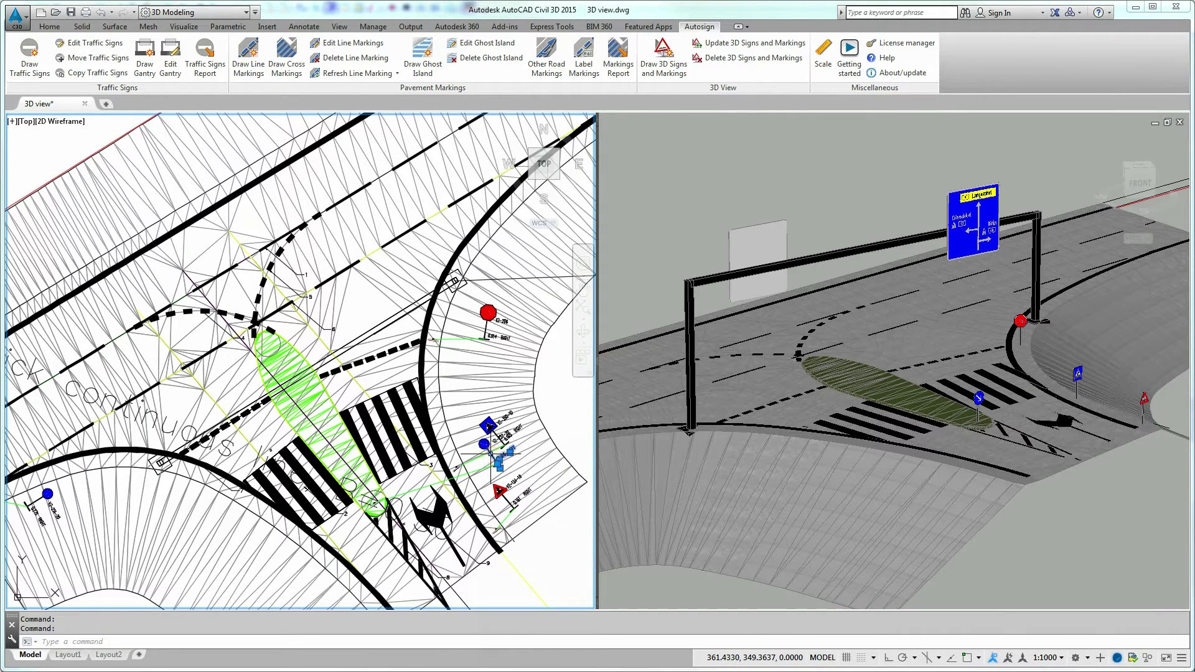
double_click(493, 455)
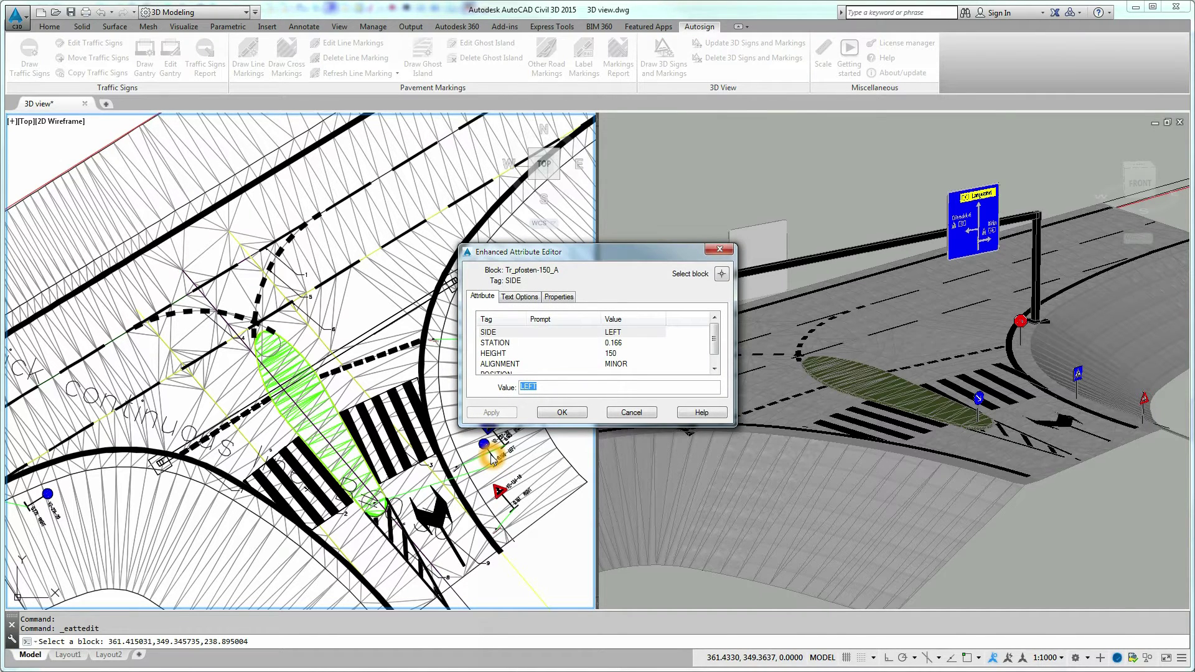
- In the Enhanced Attribute Editor, replace HEIGHT 150 with 100 and confirm
click(500, 353)
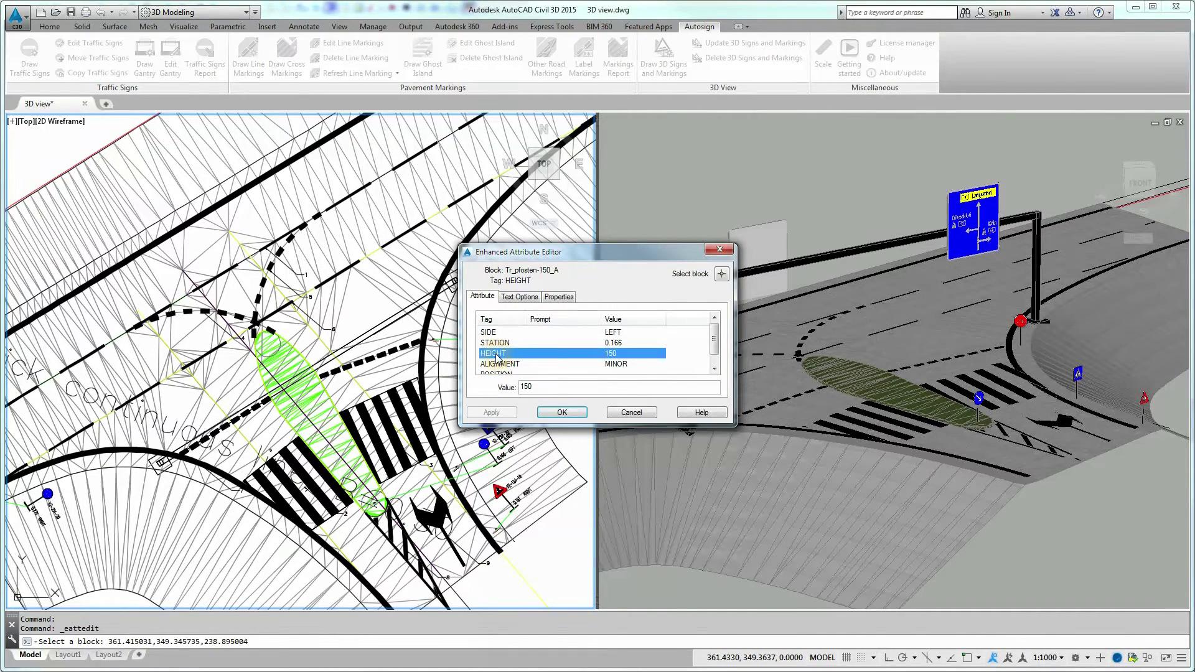
click(539, 388)
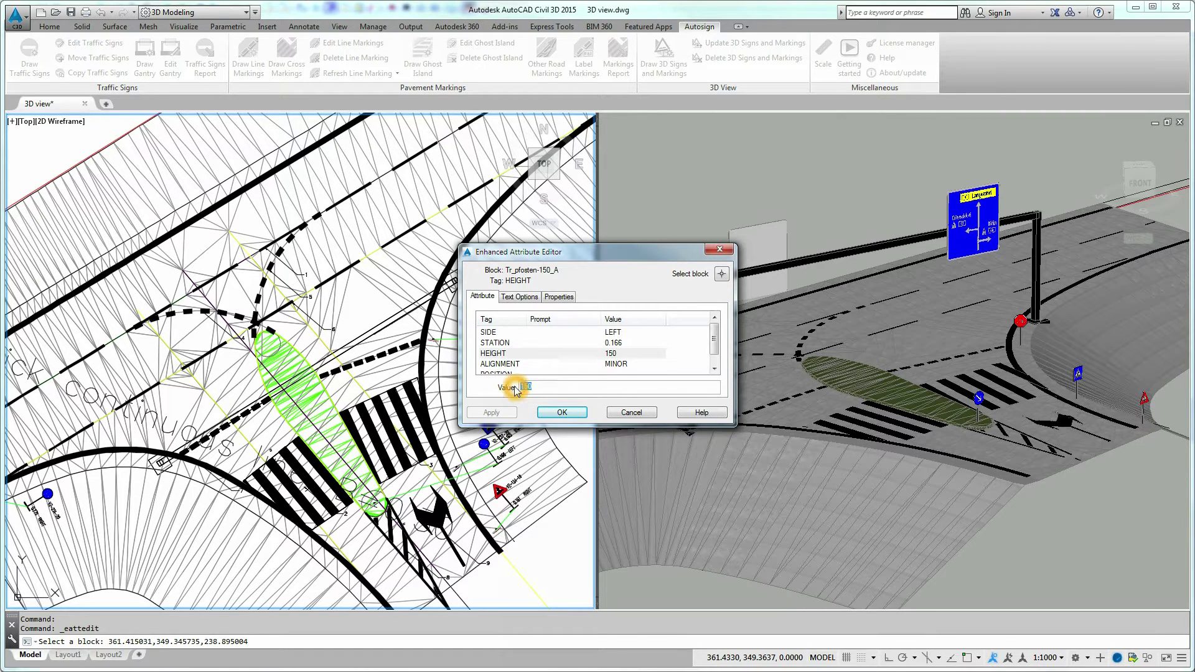
text(100)
click(560, 414)
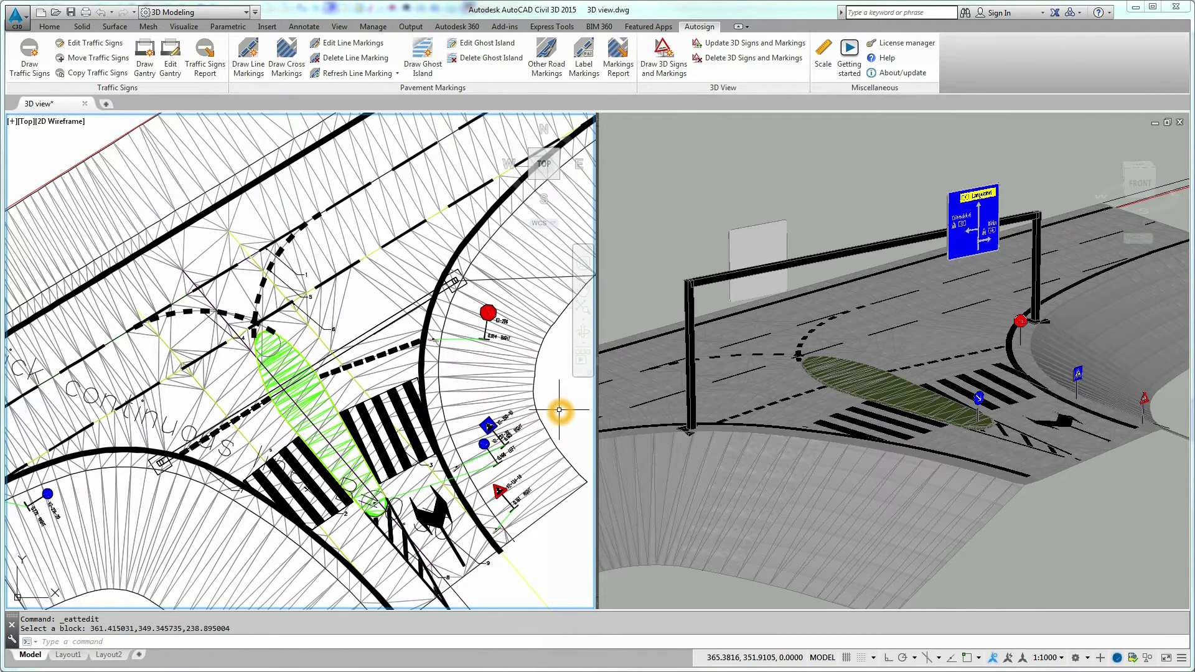
click(981, 404)
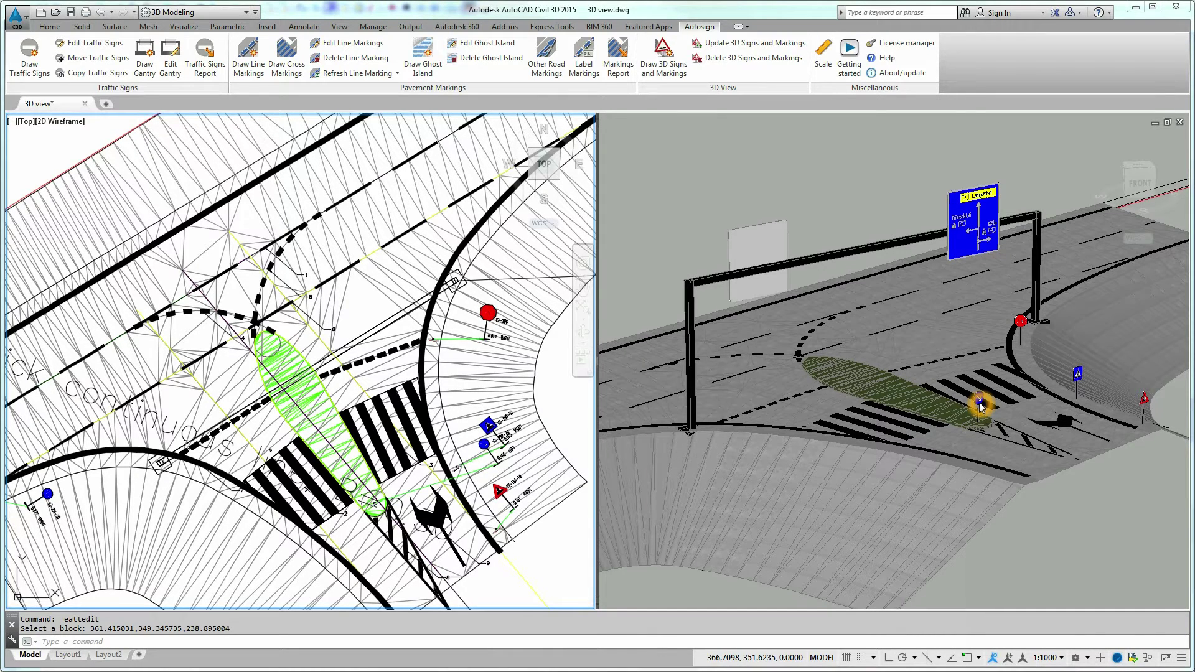
click(981, 404)
click(744, 47)
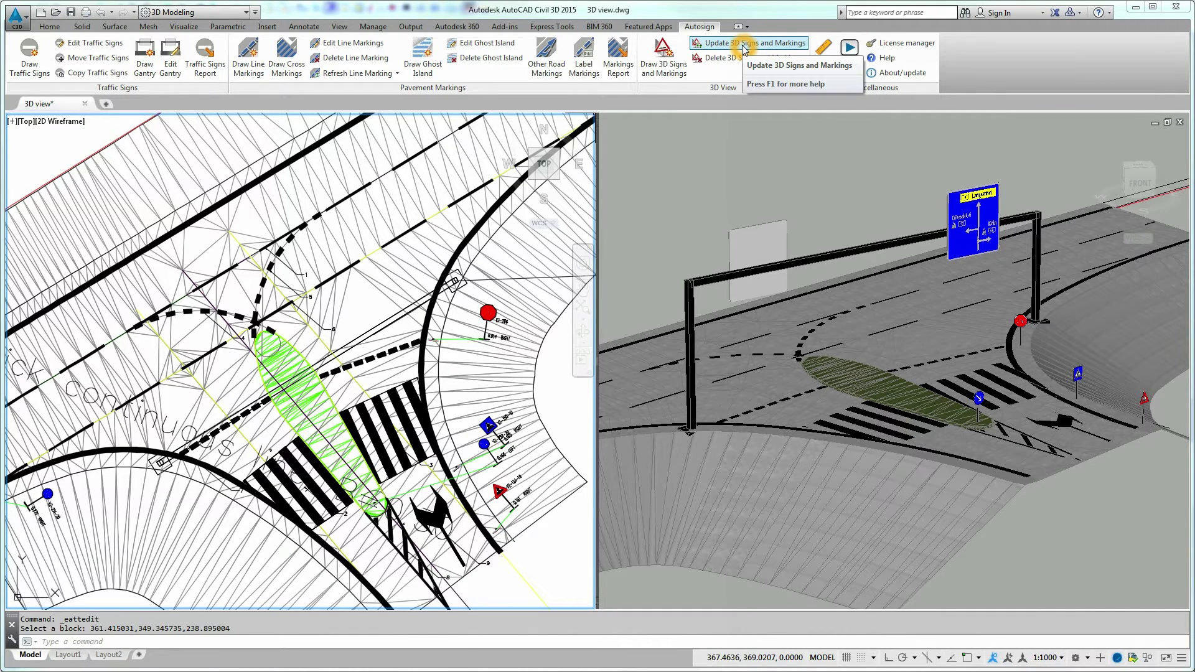
click(745, 47)
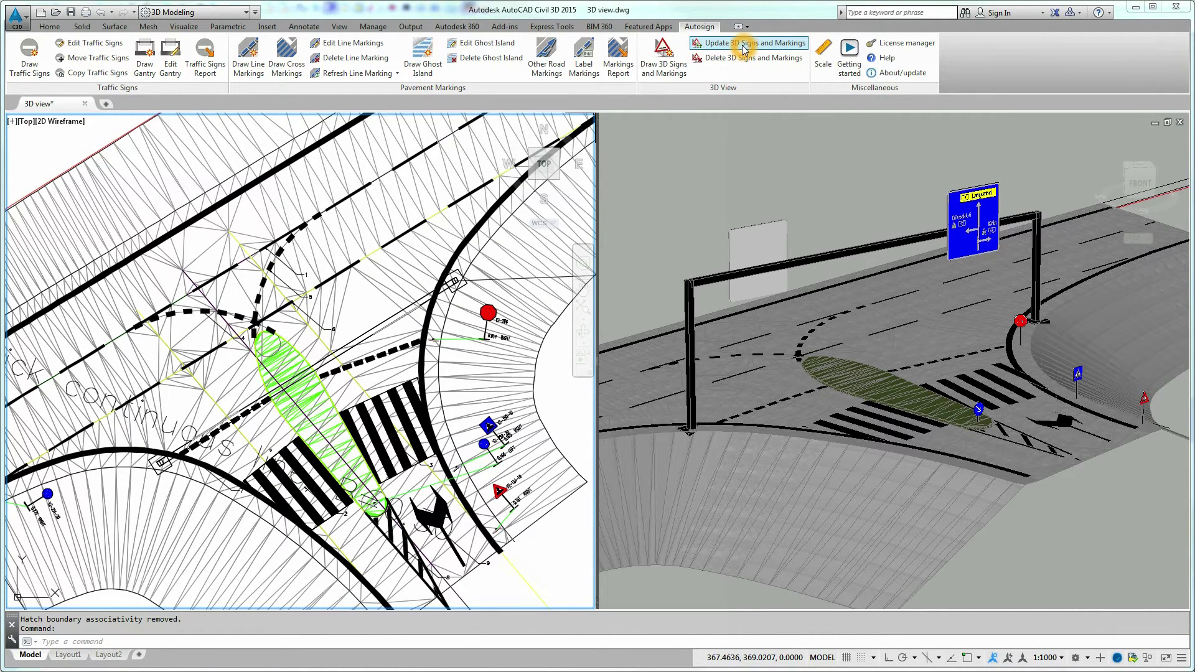
- Run Update 3D Signs and Markings so the post regenerates at height 100
click(978, 416)
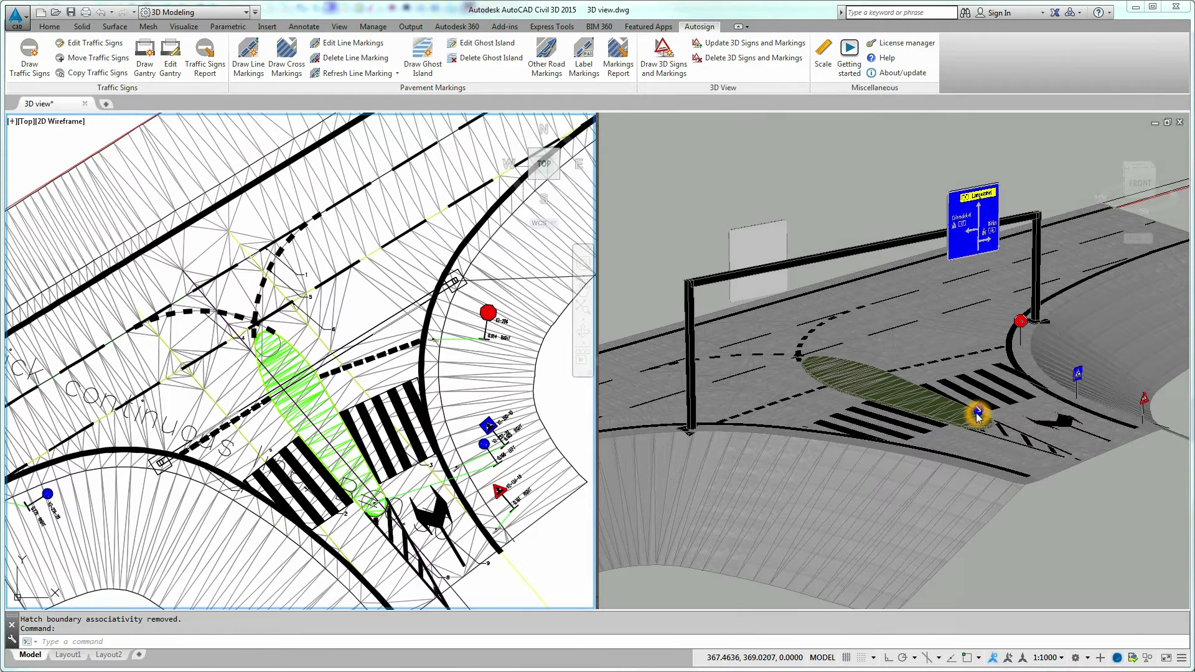
click(921, 408)
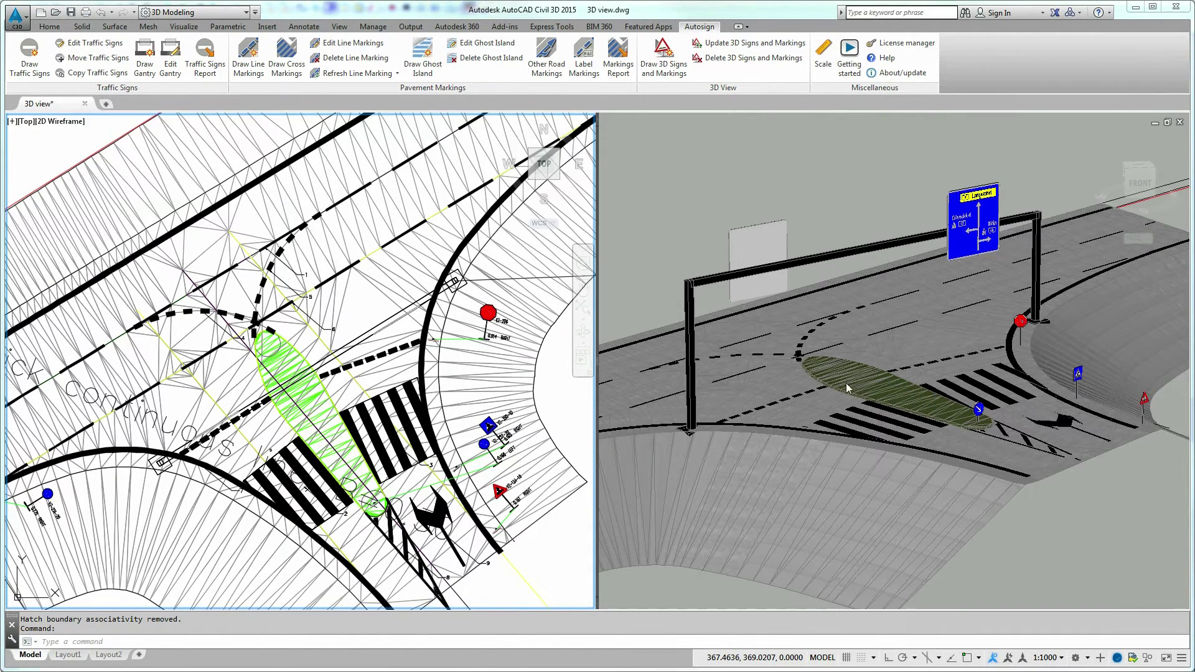